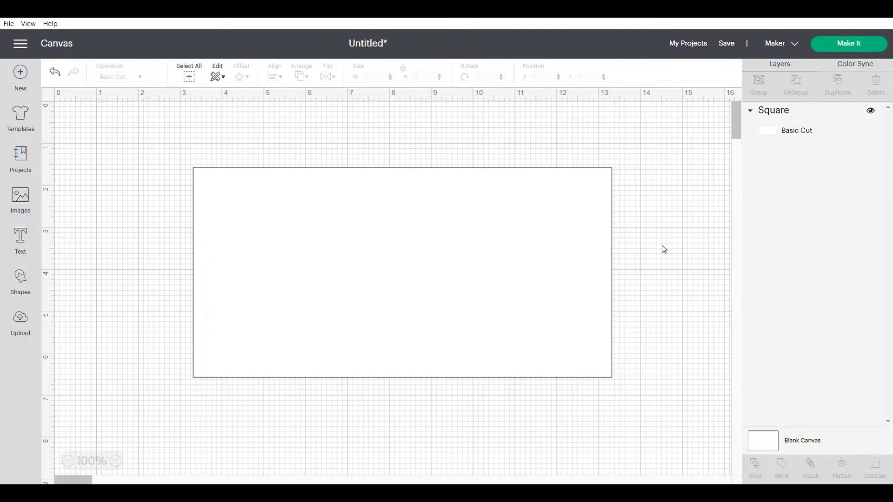
- Select the 10 × 5 in Square layer as the card base
click(349, 214)
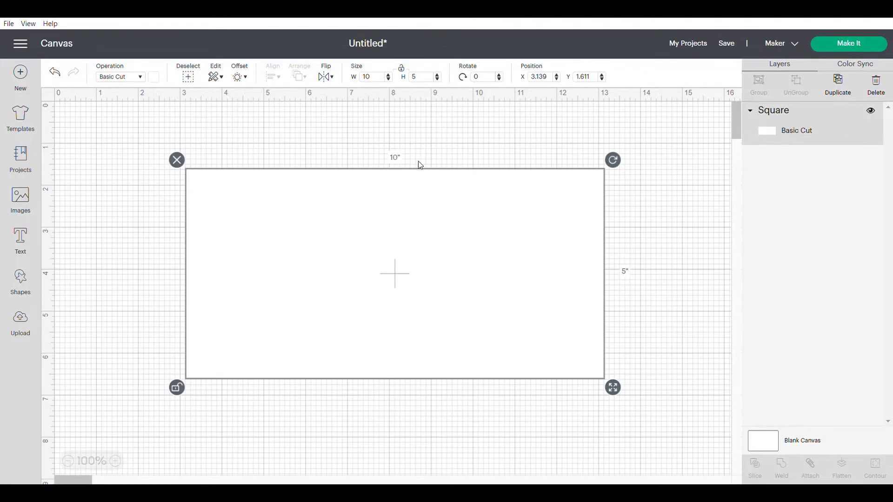
- Add a Score Line and stretch it over the card's full height
click(20, 280)
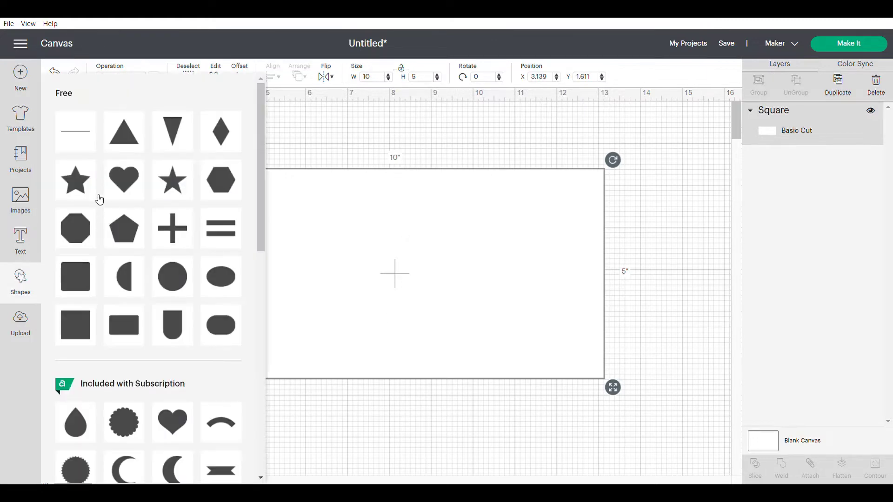
click(84, 140)
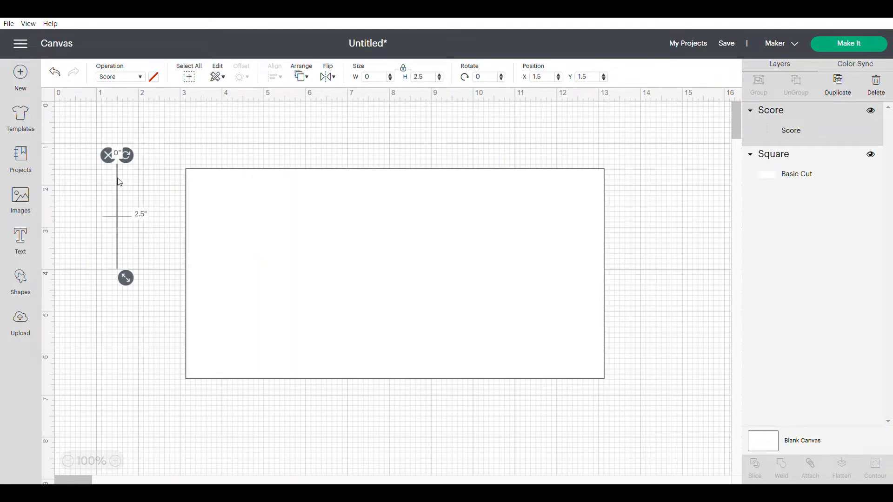
drag(119, 181, 398, 186)
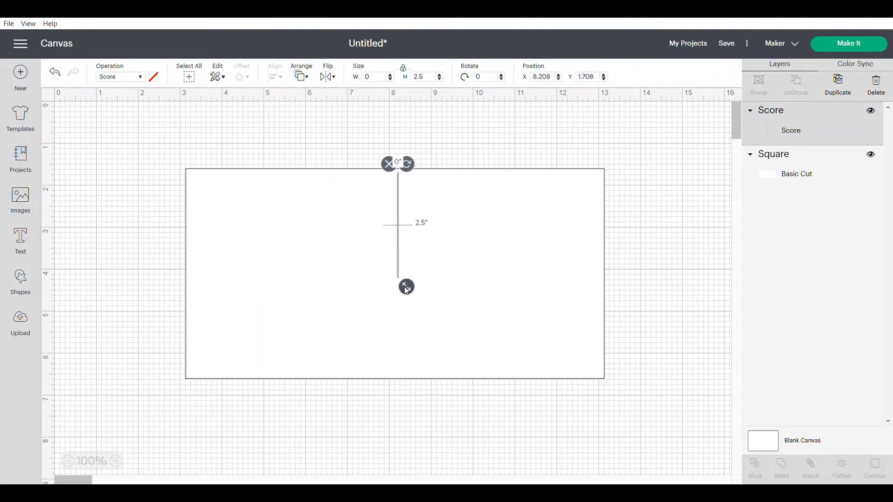
drag(406, 289, 408, 388)
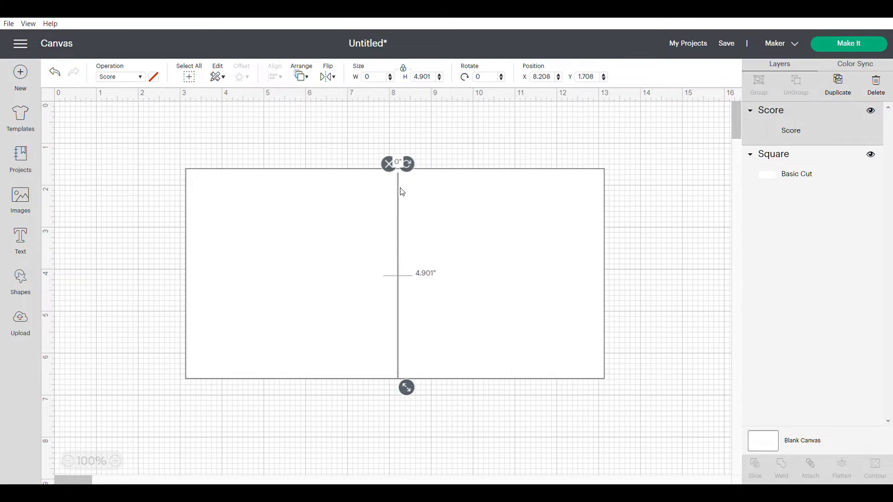
drag(398, 186, 397, 183)
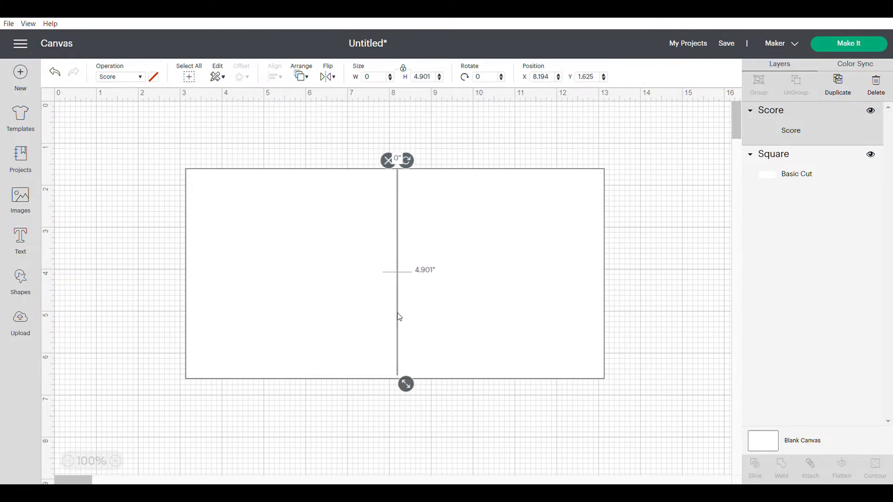
drag(406, 384, 406, 387)
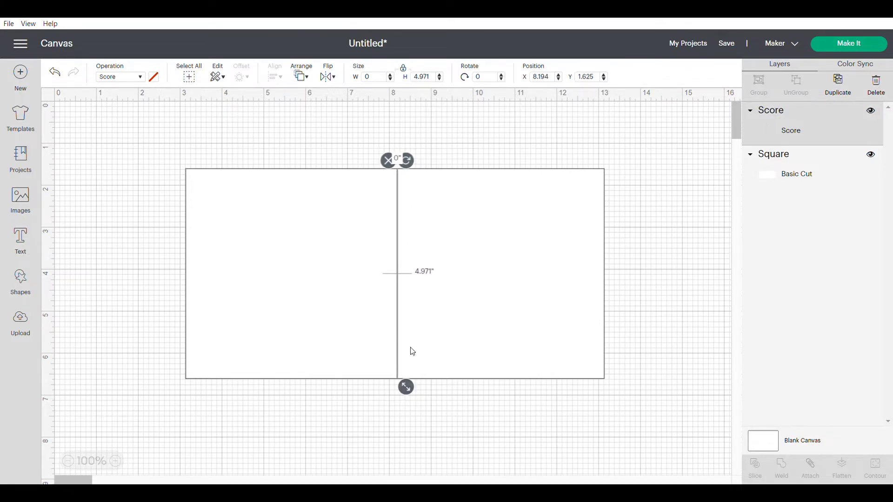
- Center the score line vertically on the card with Align
drag(358, 137, 430, 254)
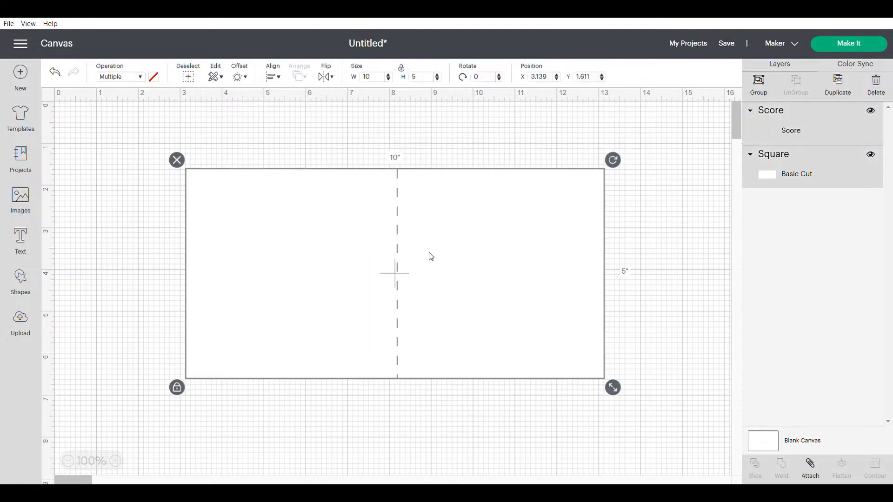
click(279, 78)
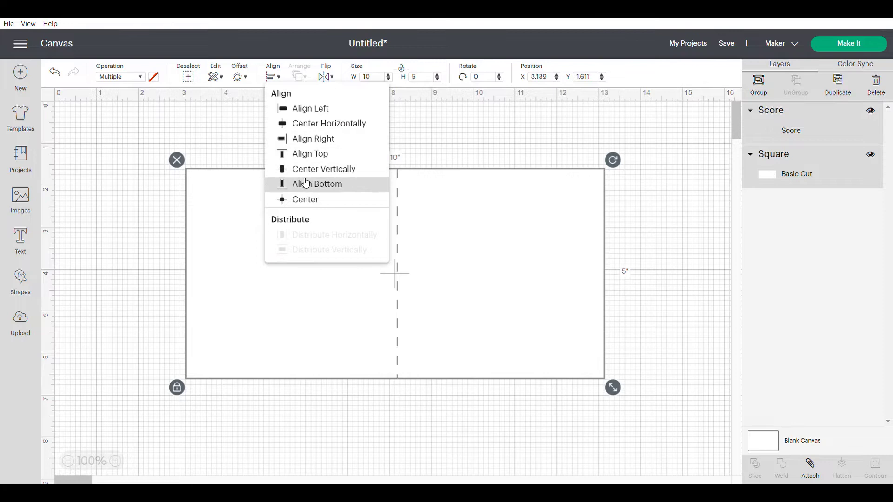
click(309, 170)
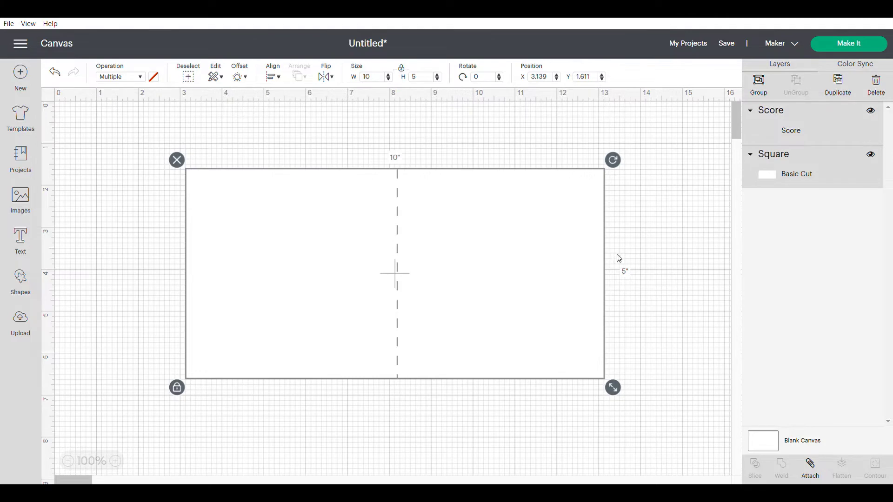
click(411, 135)
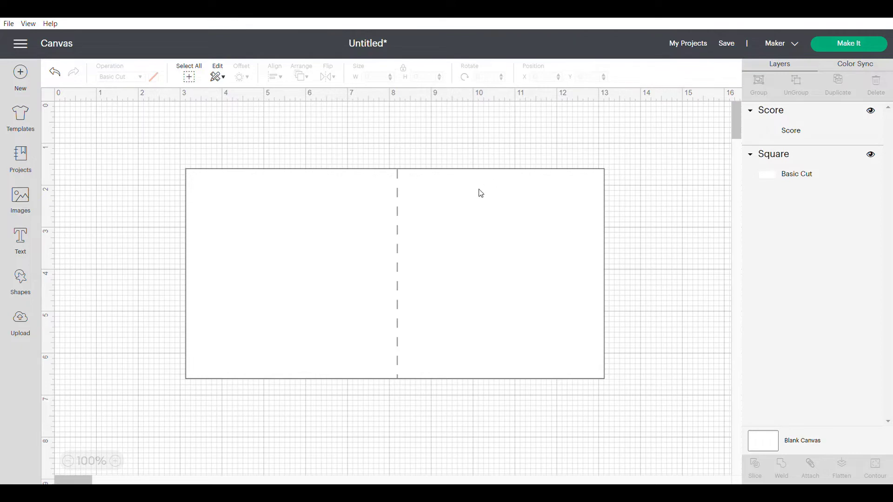
- Group the score line with the card rectangle
drag(364, 136, 465, 260)
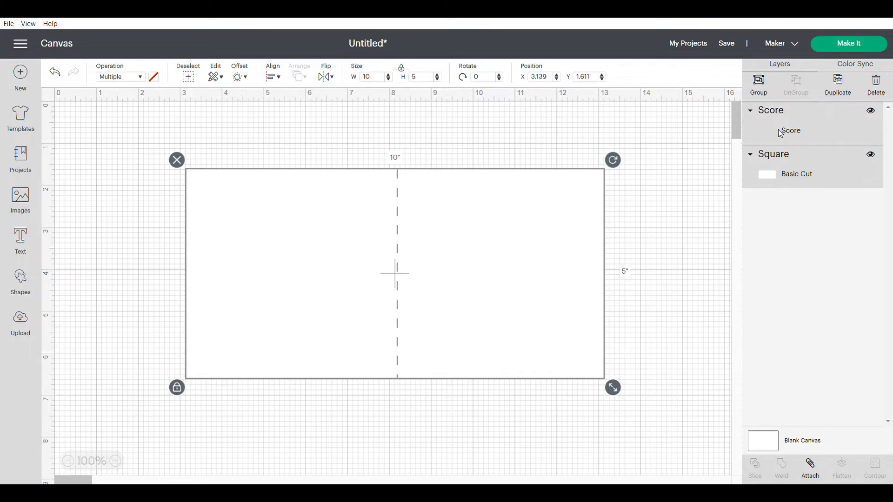
click(758, 85)
mouse_move(590, 205)
mouse_down()
mouse_move(530, 215)
mouse_move(632, 235)
mouse_move(584, 206)
mouse_up()
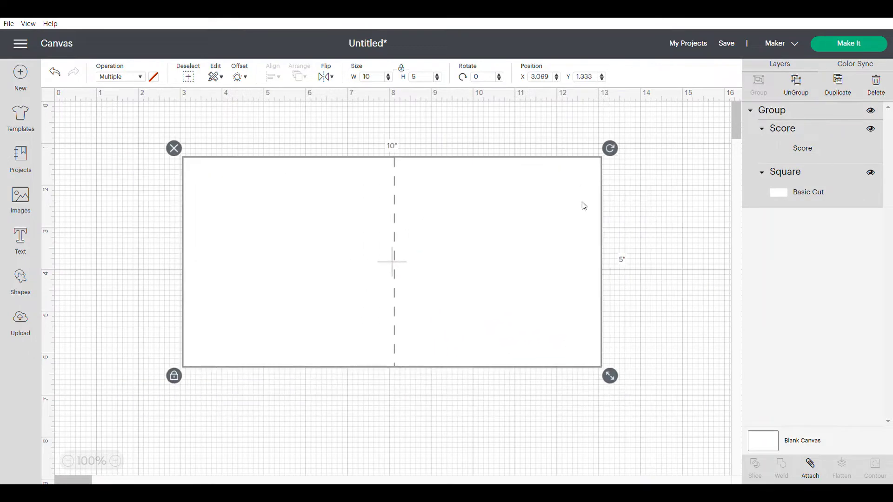
- Preview the mats, which split the score line and card onto two, then cancel
click(847, 44)
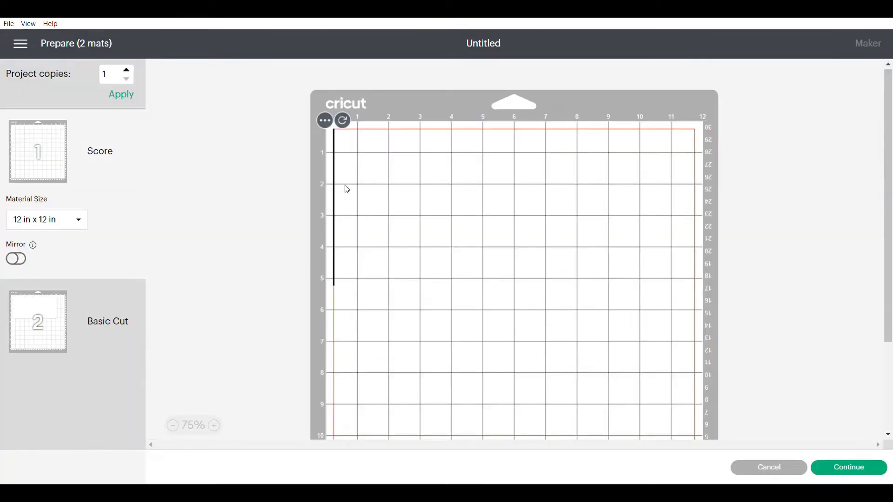
drag(335, 198, 377, 175)
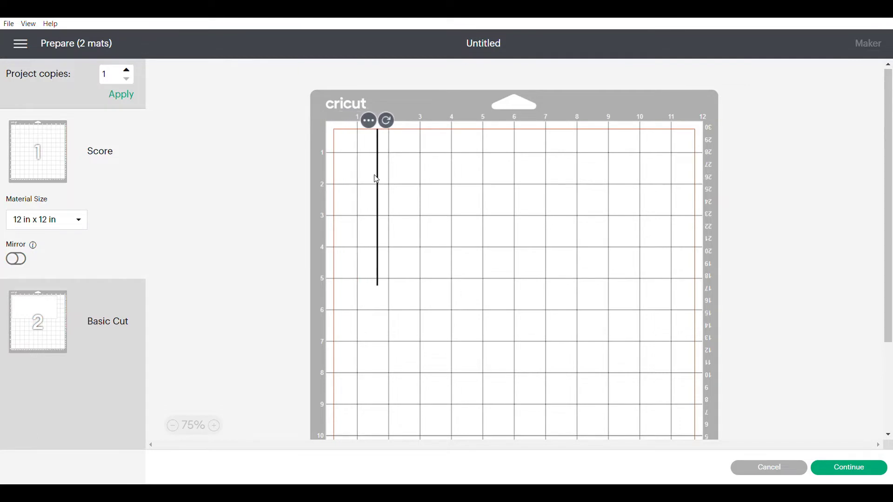
click(85, 333)
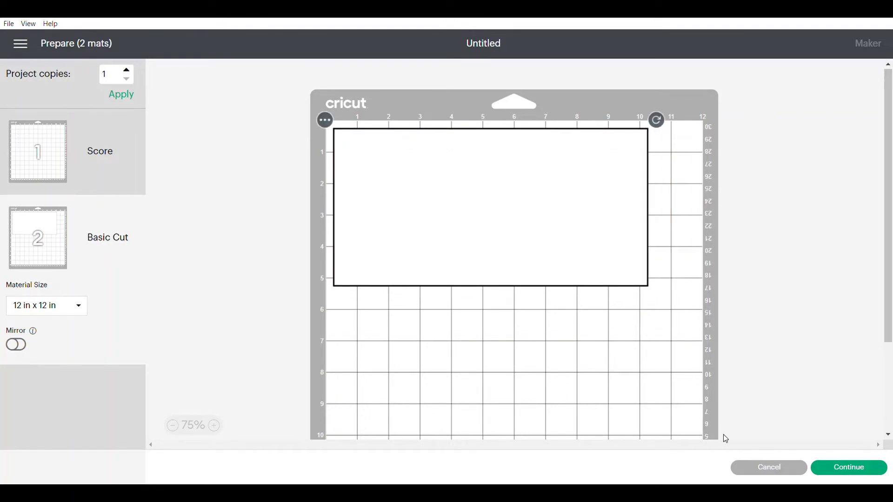
click(770, 468)
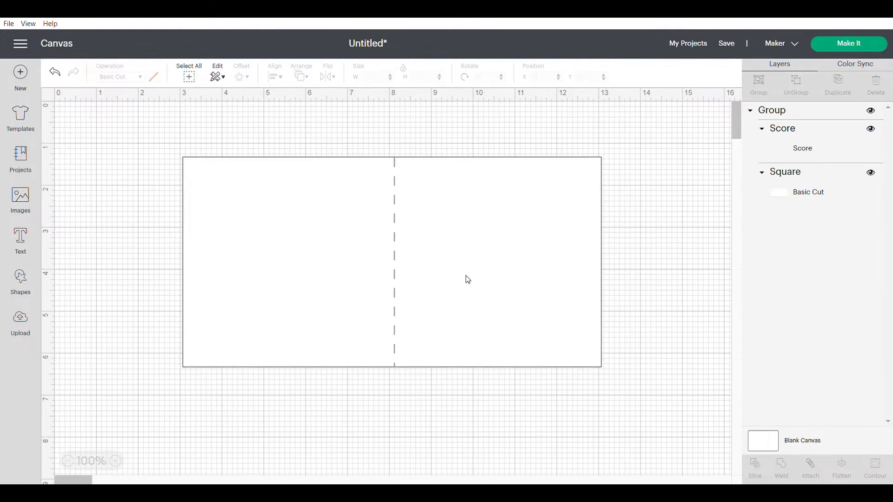
- Attach the score line to the card and preview the single mat
drag(344, 114, 466, 279)
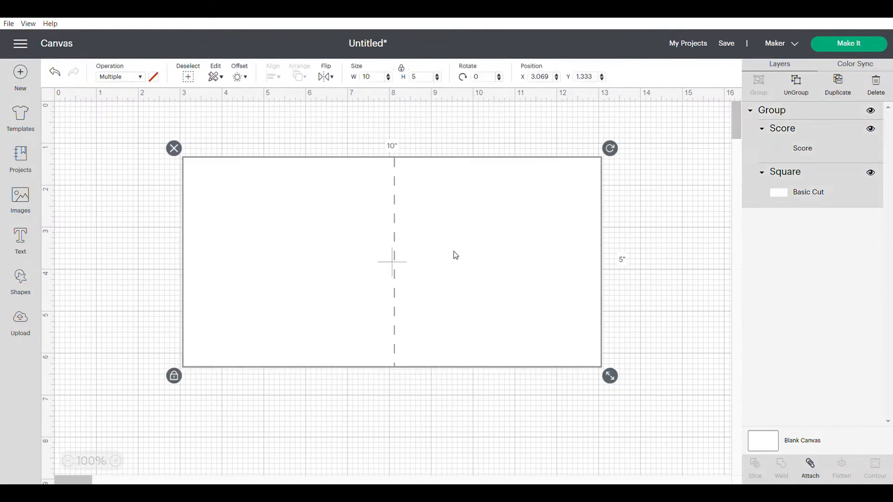
click(812, 468)
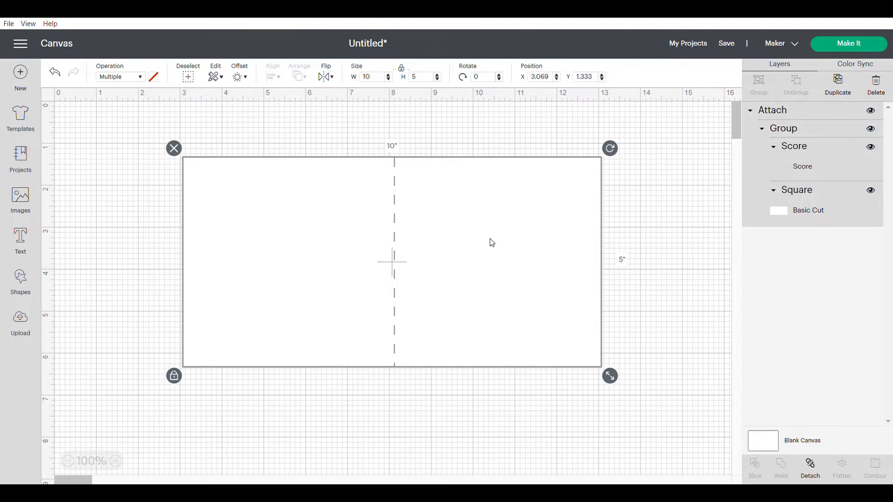
drag(488, 219, 478, 235)
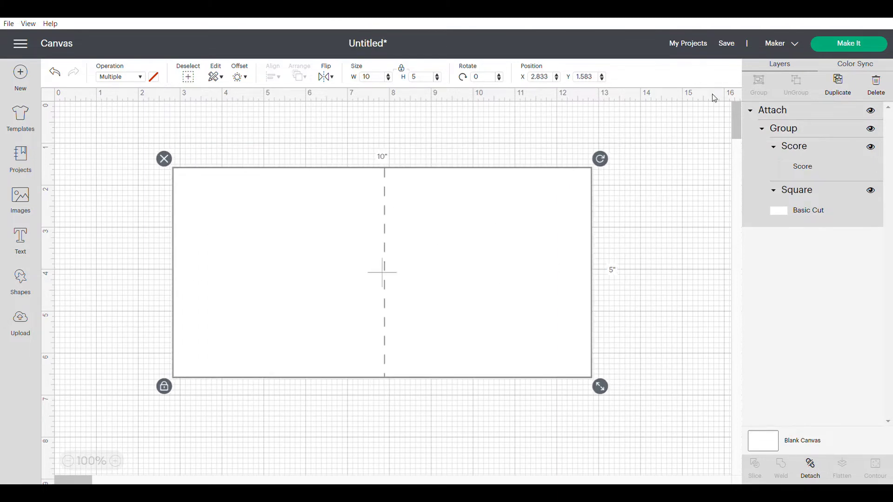
click(845, 45)
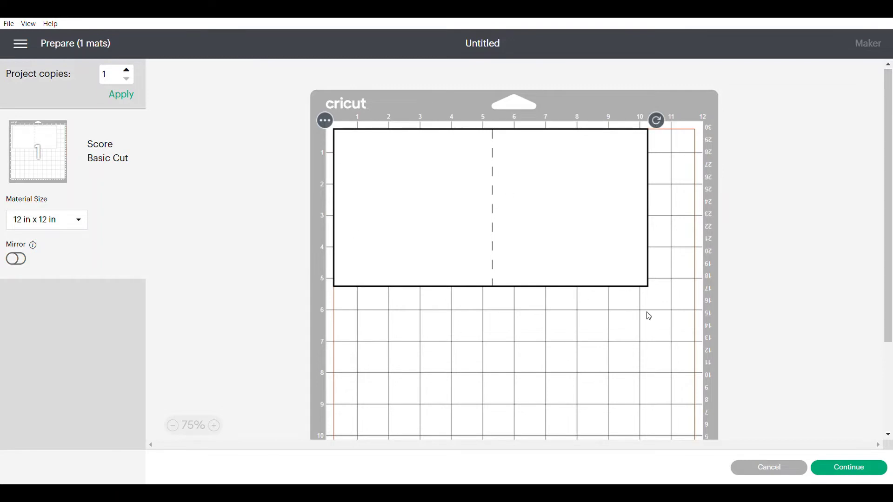
- Add a text box reading 'Thank you for / supporting my / YouTube Channel'
click(769, 467)
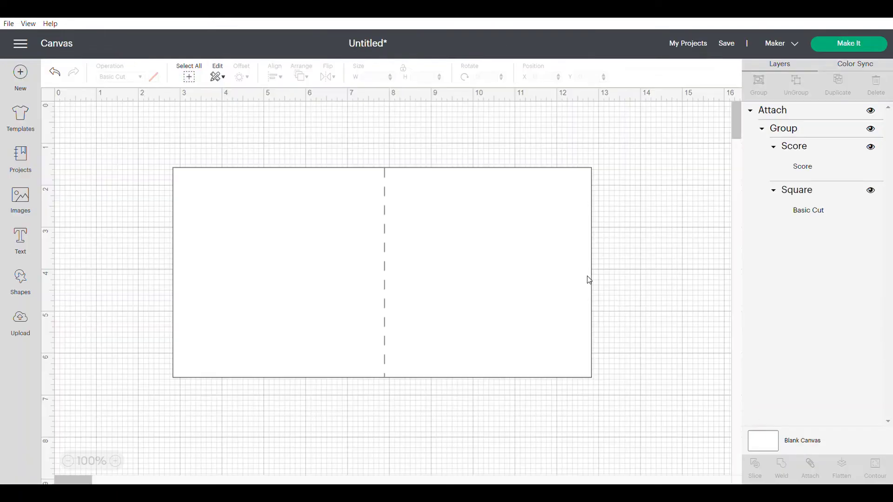
drag(428, 212, 559, 158)
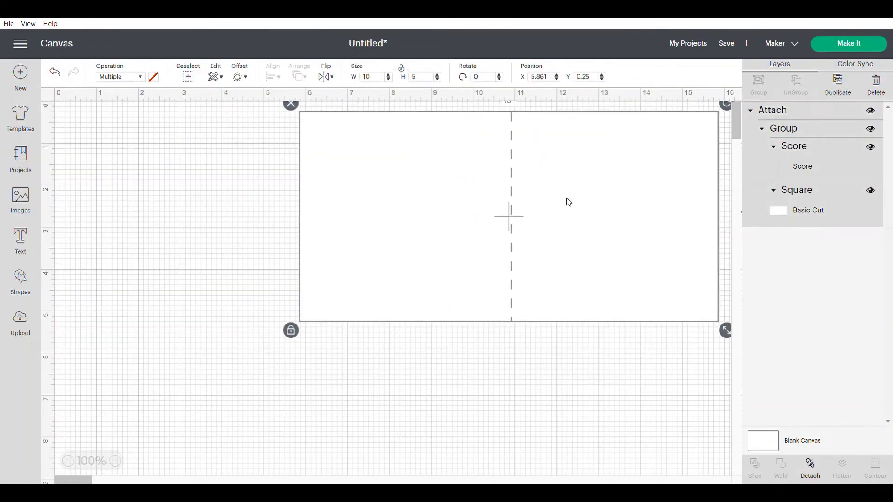
click(26, 238)
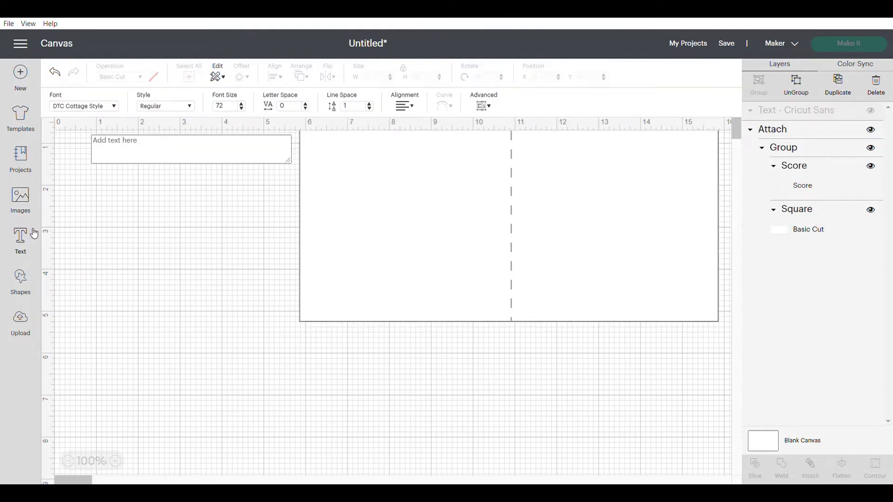
text(Thank)
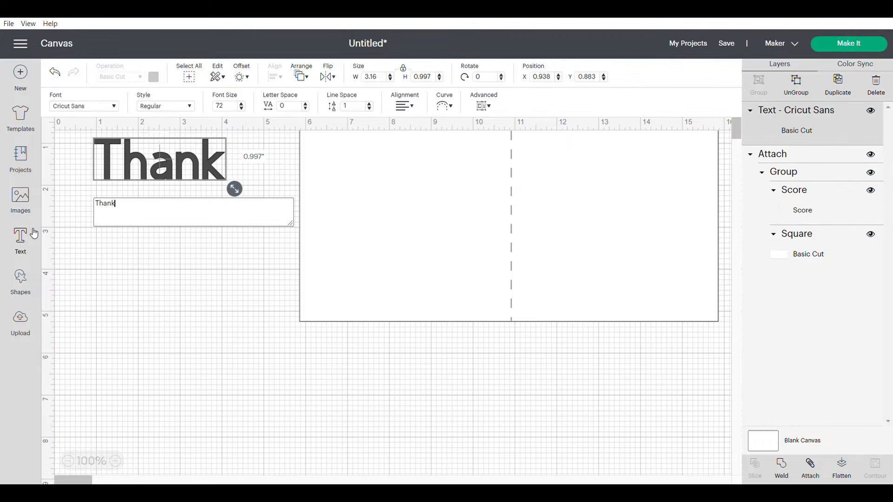
text( you for)
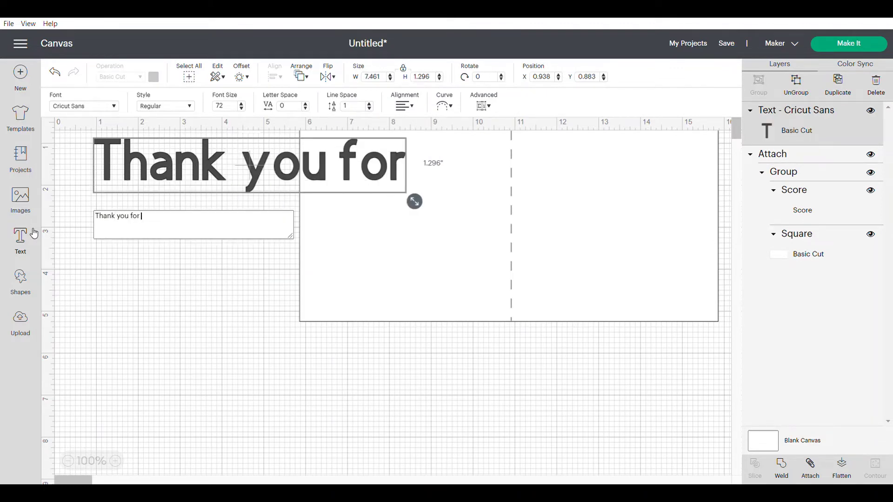
key(Return)
text(watcch)
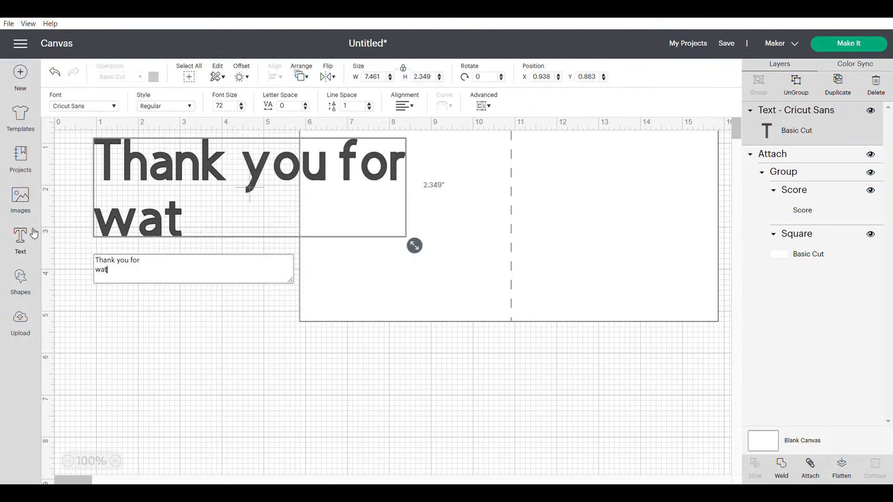
key(BackSpace)
key(BackSpace)
key(BackSpace)
key(BackSpace)
key(BackSpace)
key(BackSpace)
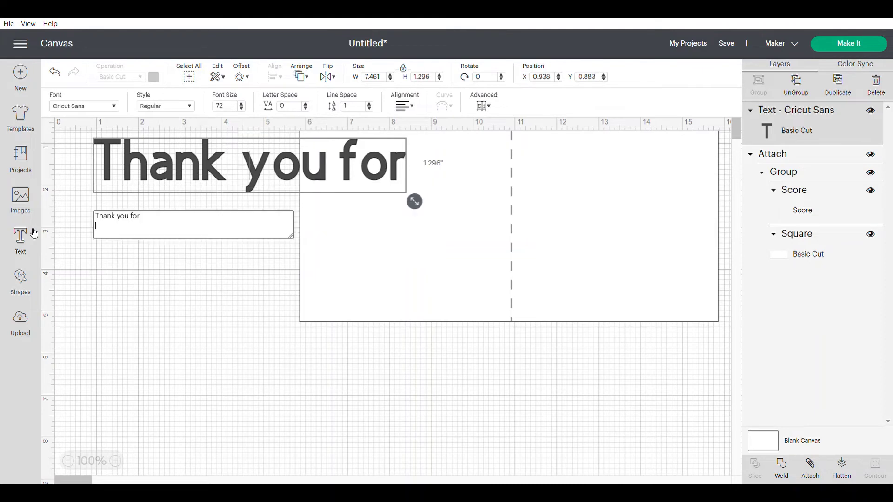
text(suppo)
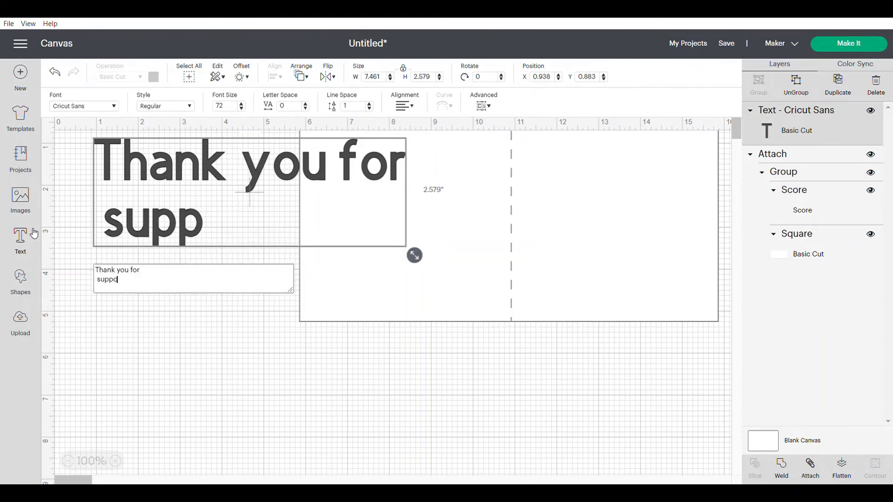
text(rting my)
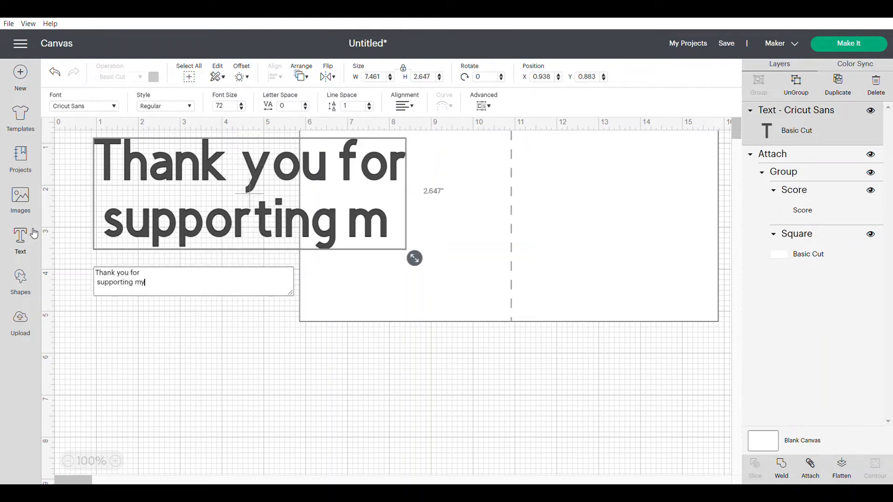
key(Return)
text(d)
key(BackSpace)
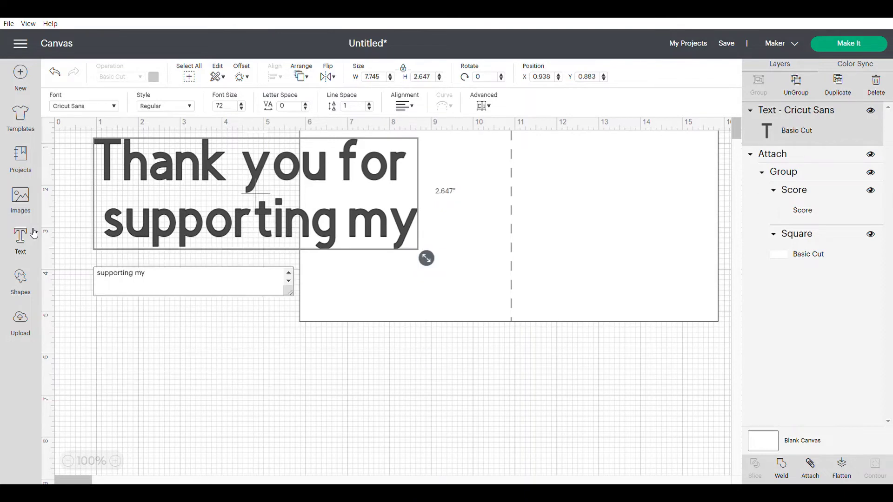
key(BackSpace)
text(Yo)
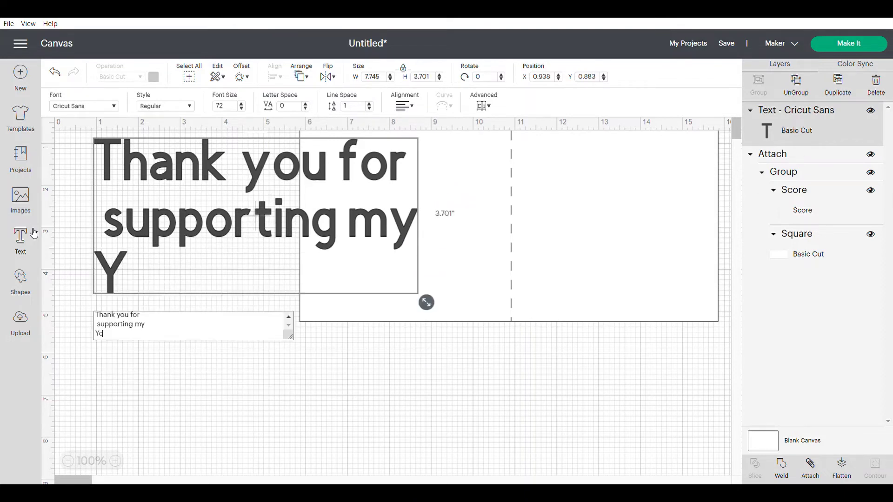
text(uTub)
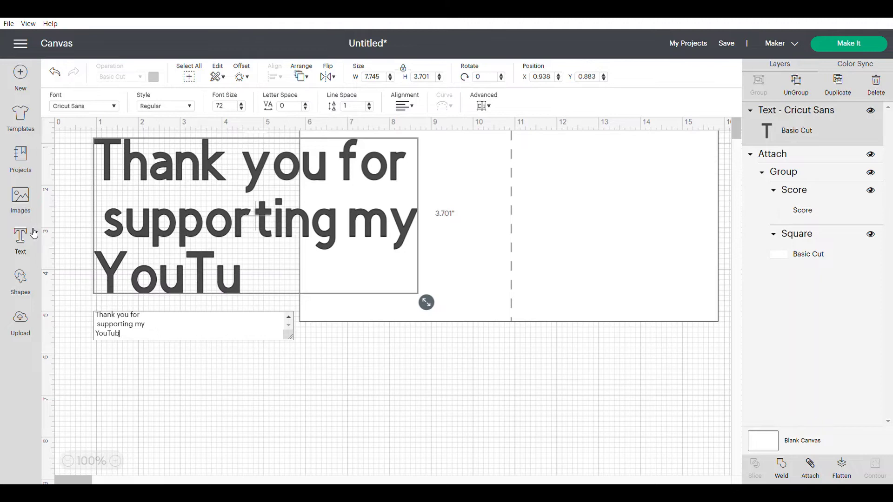
text(e Channe;)
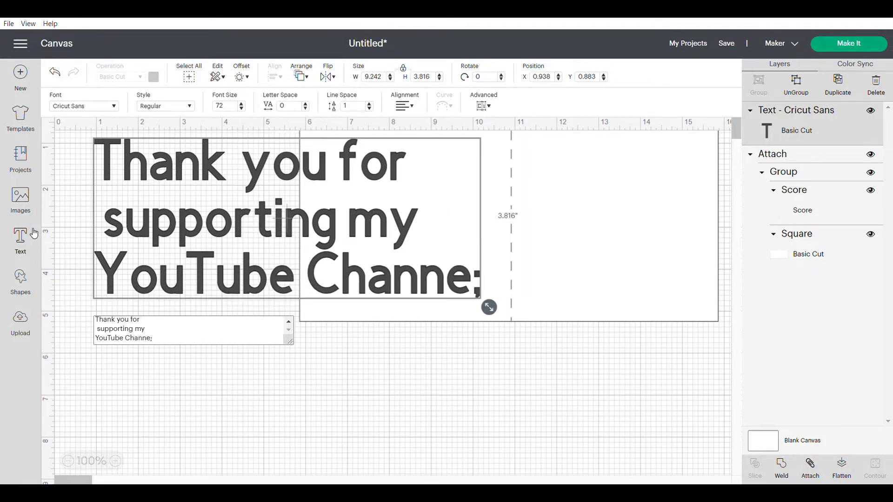
key(BackSpace)
text(l)
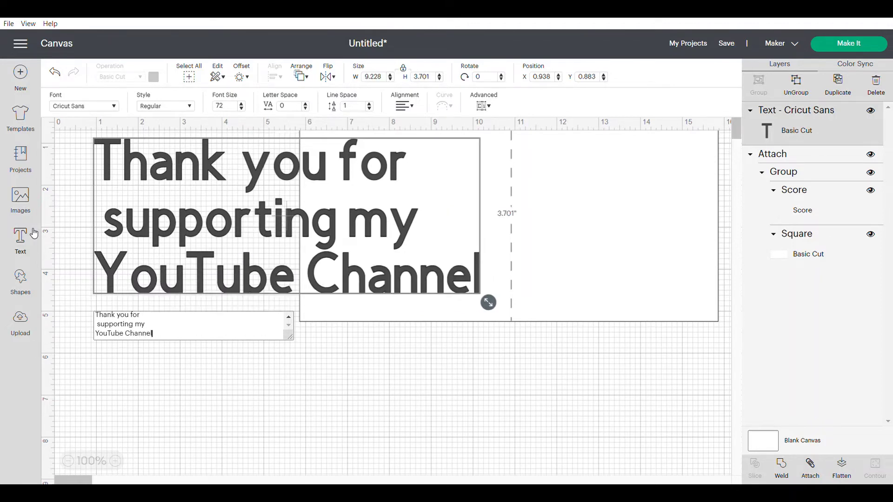
click(384, 439)
- Move the text onto the card, center its lines, and shrink it to 5.55 × 2.231 in
drag(252, 233, 291, 324)
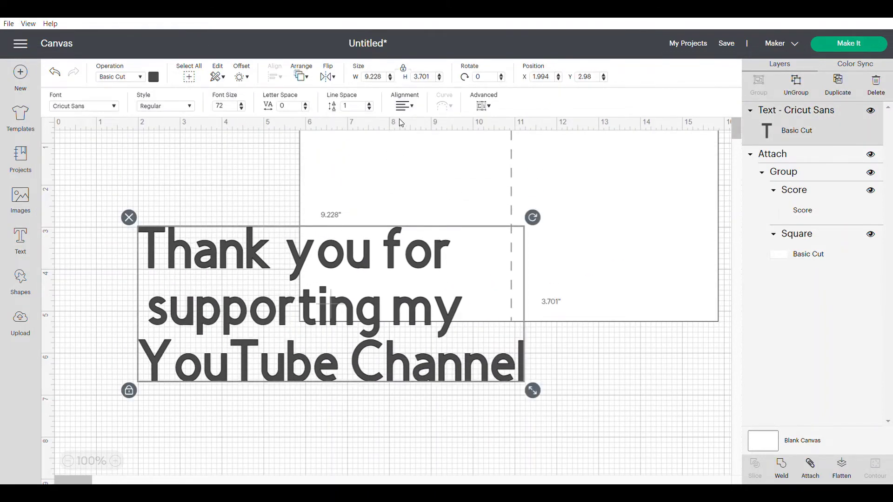
click(404, 106)
click(413, 139)
drag(530, 385, 459, 296)
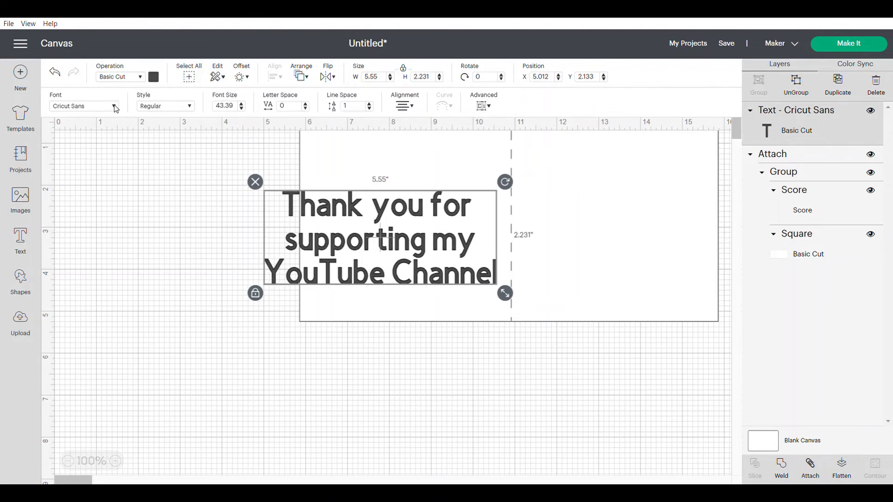
- Change the message font to DTC Lemonade Script and nudge it slightly left
click(115, 107)
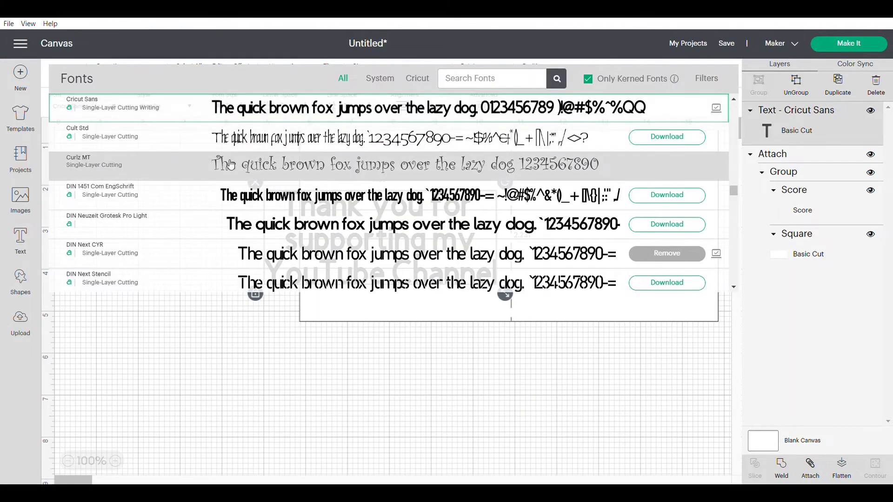
scroll(233, 200, down, 5)
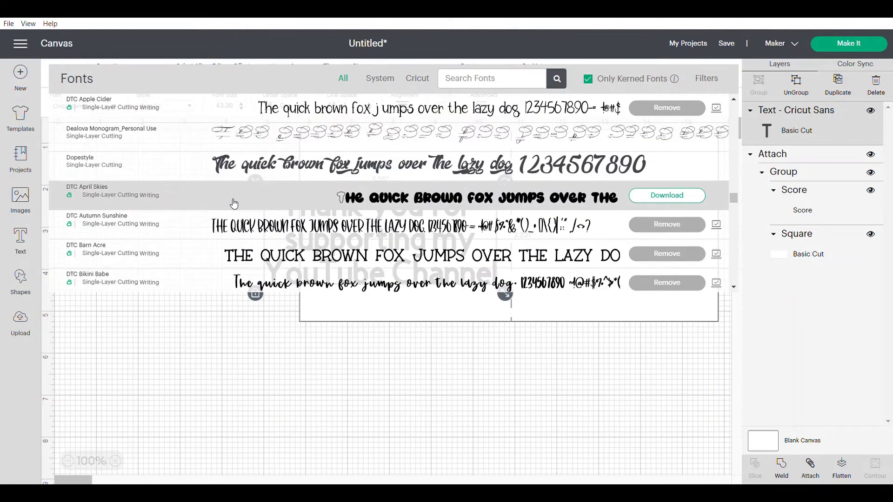
scroll(235, 205, down, 5)
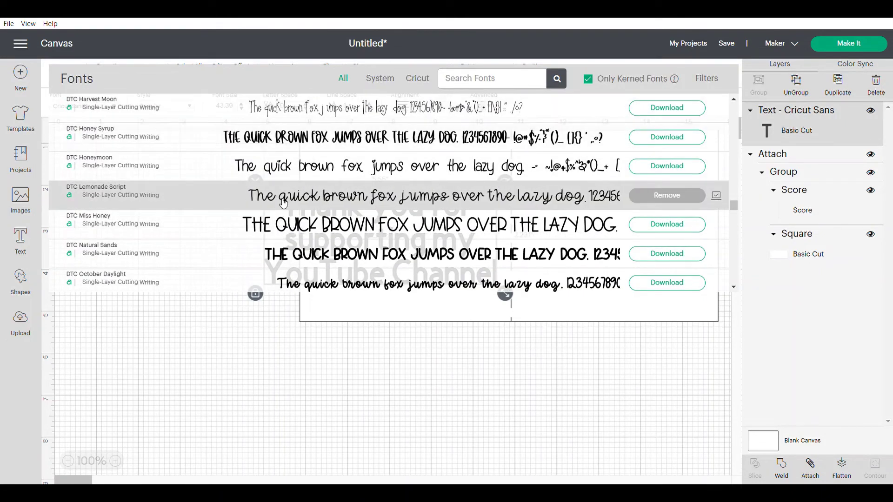
click(283, 200)
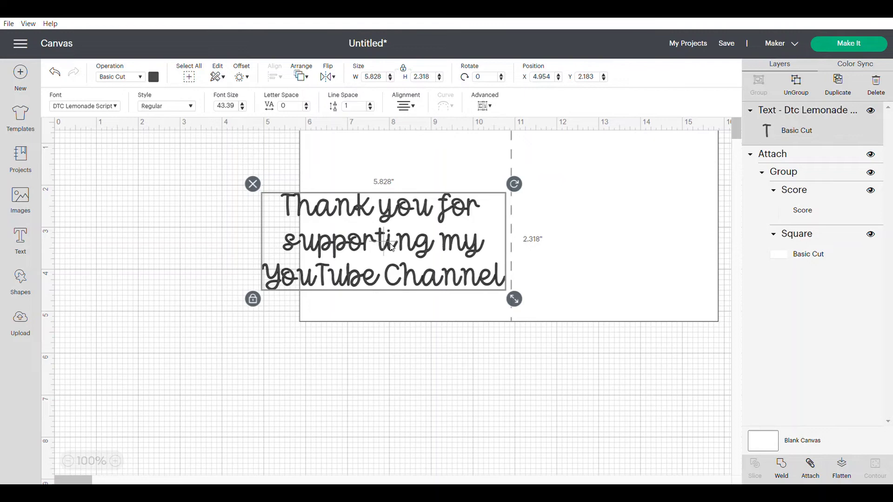
drag(391, 246, 384, 247)
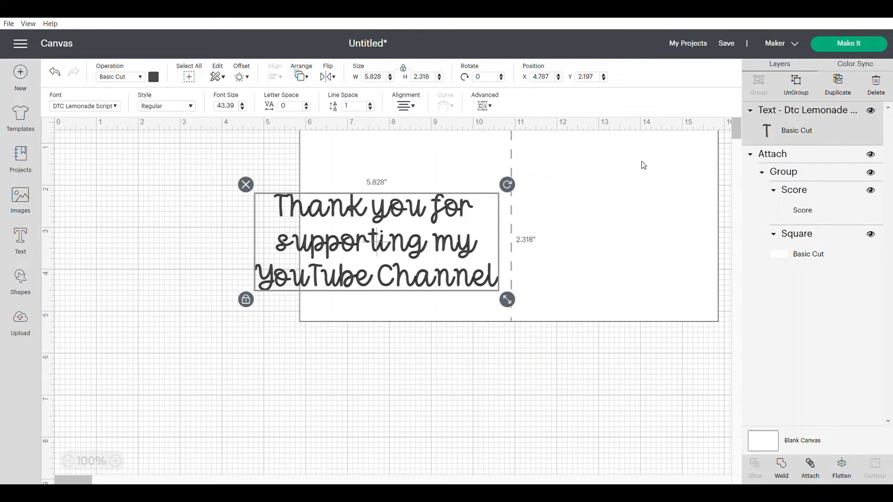
- Set the message's operation to Pen and reposition it
click(144, 80)
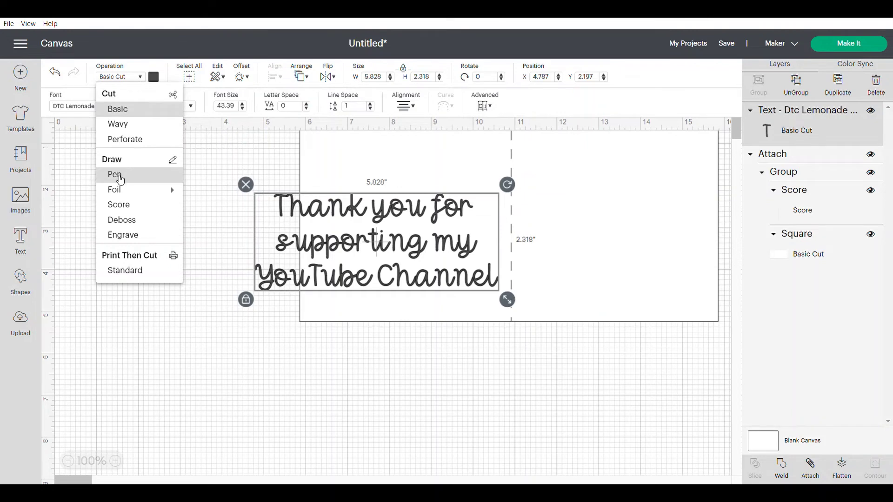
click(116, 174)
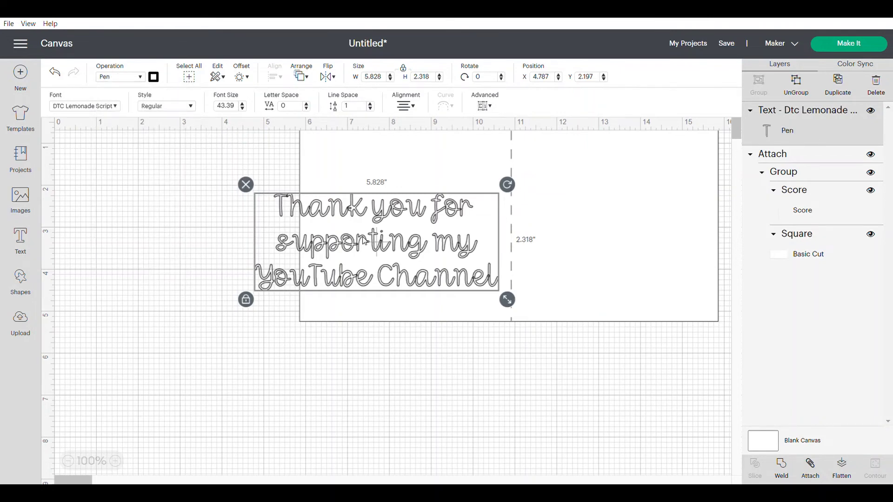
drag(362, 237, 293, 225)
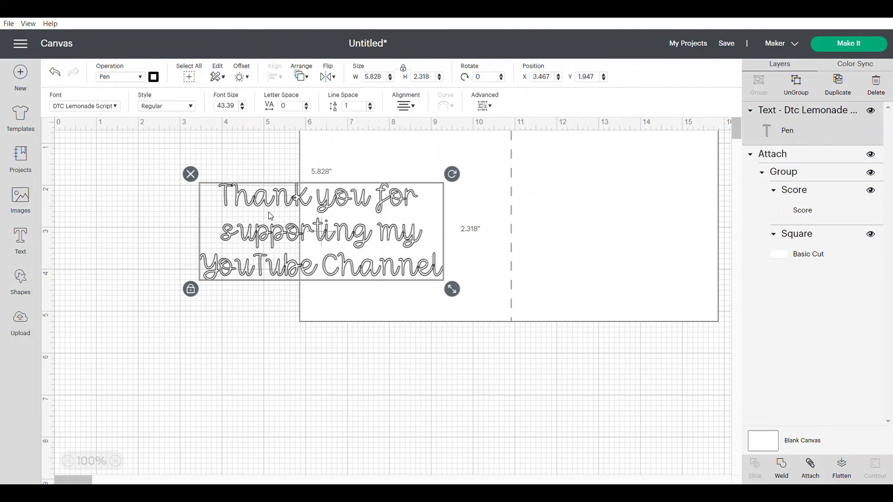
drag(452, 289, 556, 364)
drag(367, 214, 346, 209)
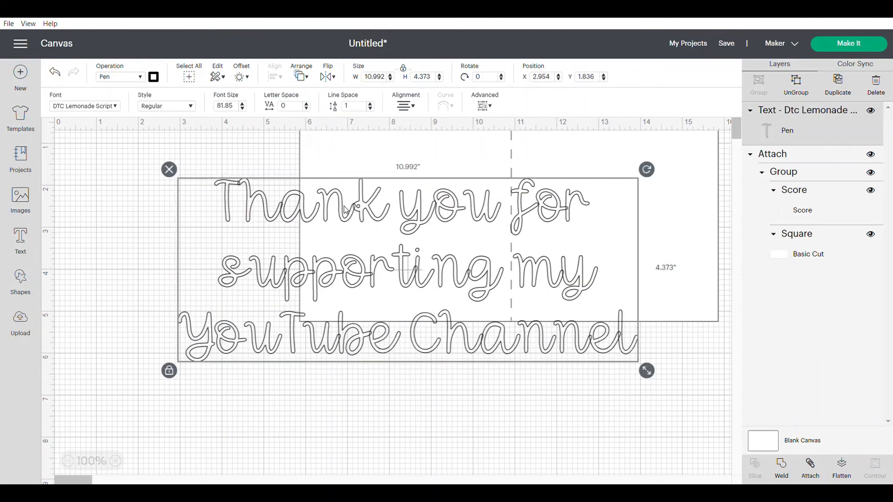
- Switch to Writing style, shrink to 3.2 × 1.306 in, and place on the card's right half
click(190, 108)
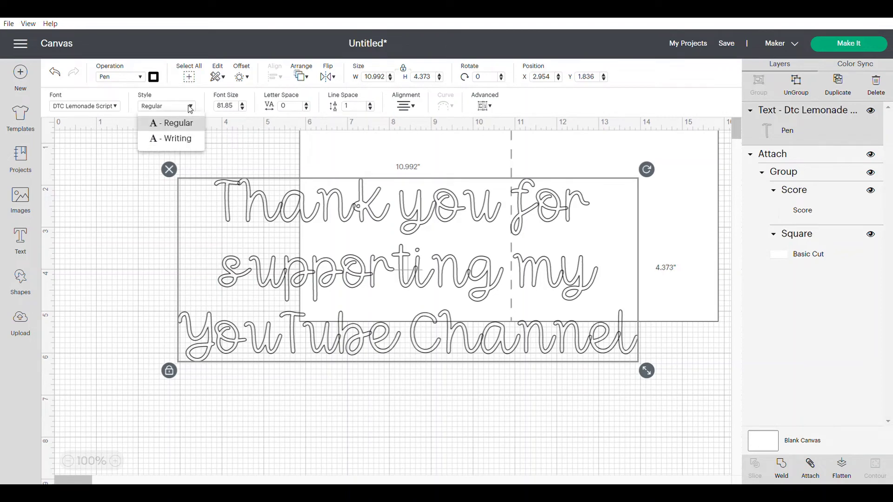
click(190, 139)
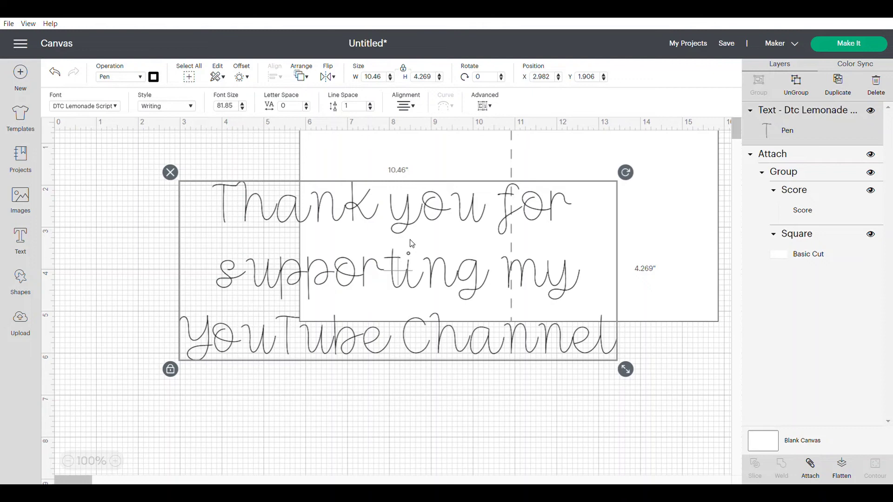
drag(624, 368, 345, 257)
drag(261, 214, 612, 203)
drag(580, 303, 489, 329)
drag(619, 205, 514, 247)
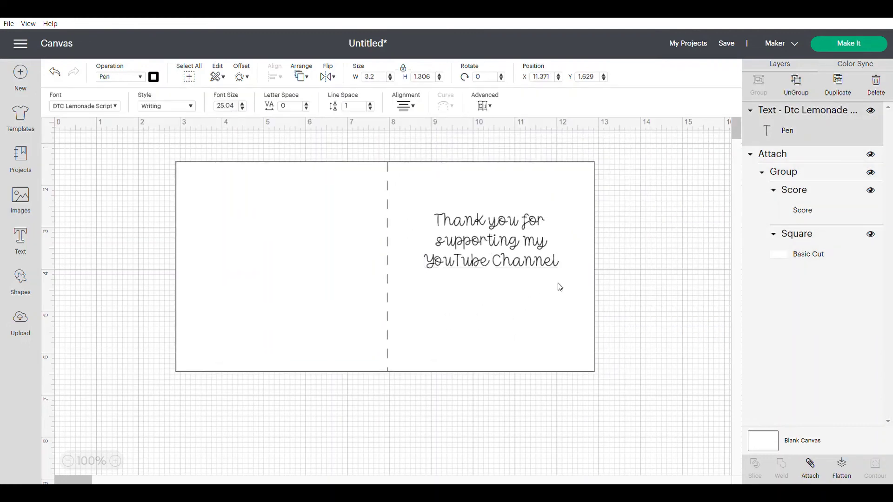
- Enlarge the message slightly and center it horizontally on the card
drag(578, 282, 587, 303)
drag(629, 233, 467, 295)
click(273, 77)
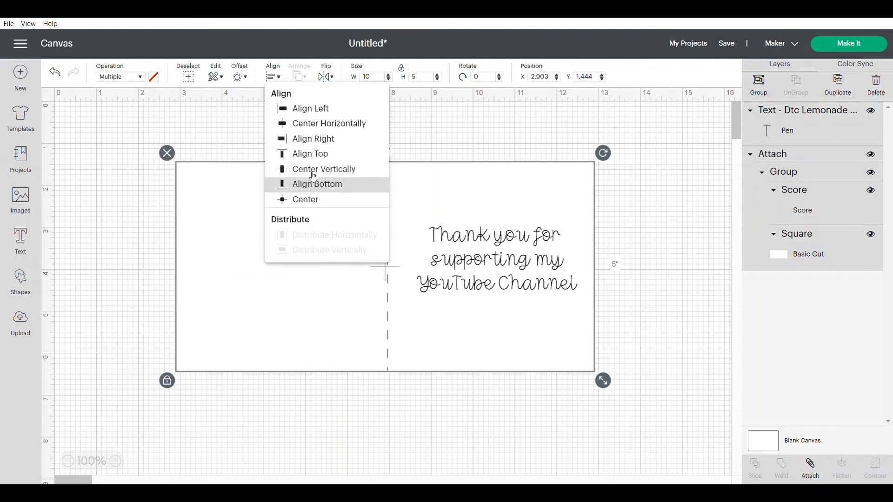
click(314, 127)
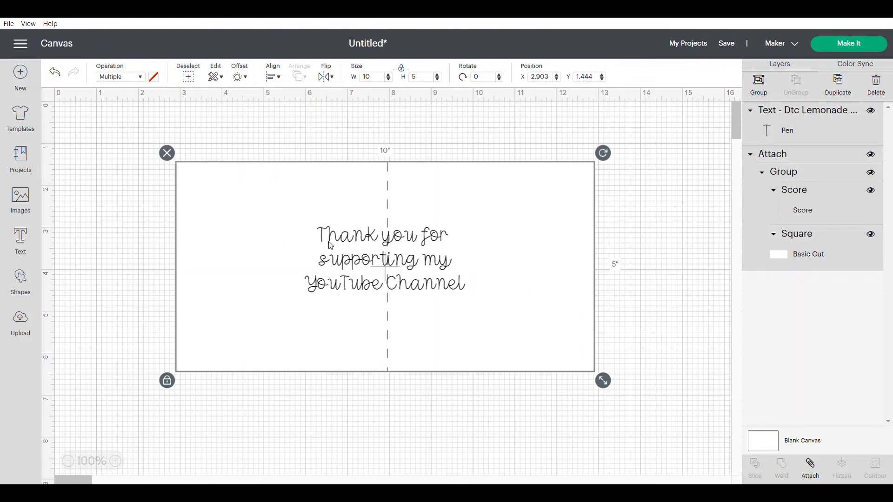
mouse_move(341, 265)
mouse_down()
mouse_move(382, 268)
mouse_move(353, 261)
mouse_up()
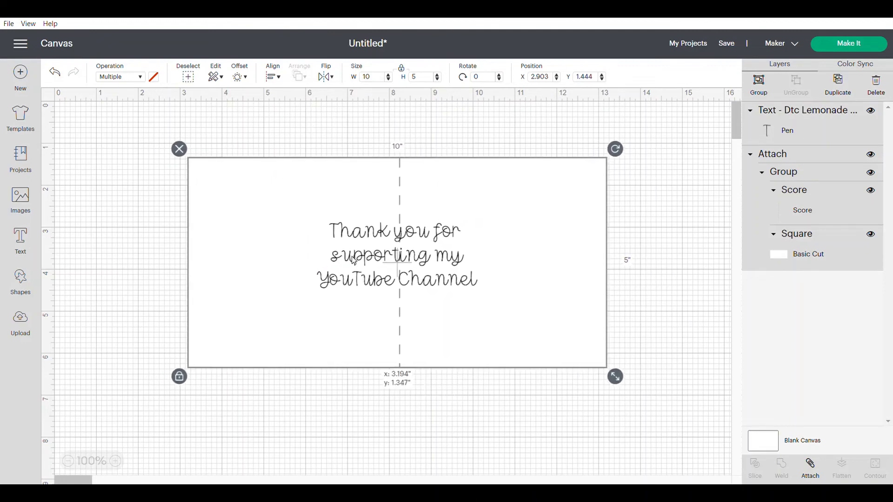
click(388, 134)
- Stretch the message to 3.785 × 2.056 in on the right half and attach it to the card
drag(429, 259, 539, 257)
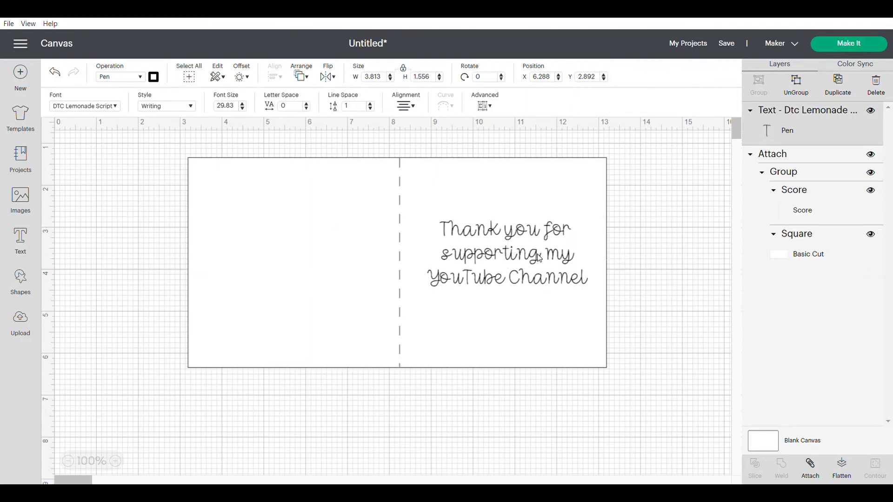
click(419, 295)
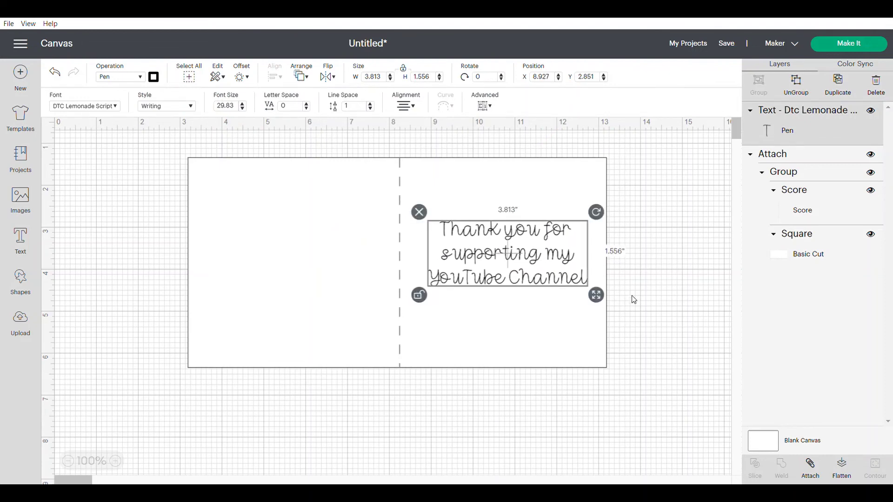
drag(596, 295, 598, 317)
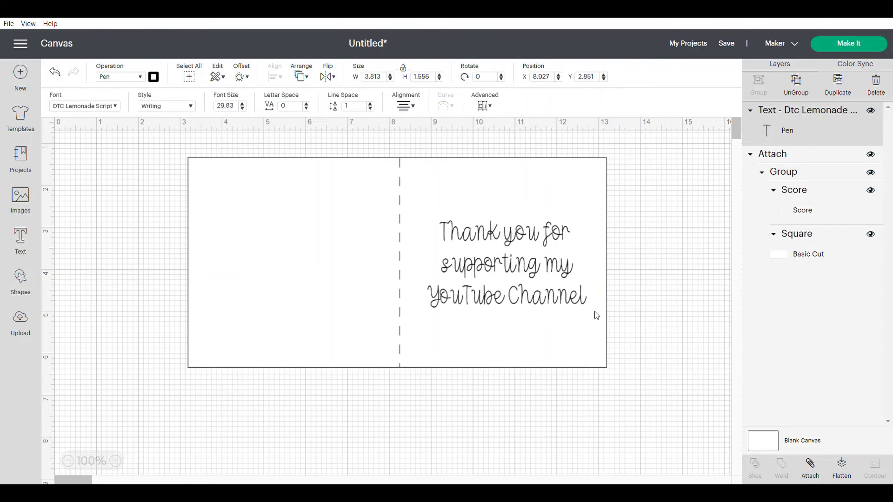
drag(538, 286, 538, 281)
click(637, 254)
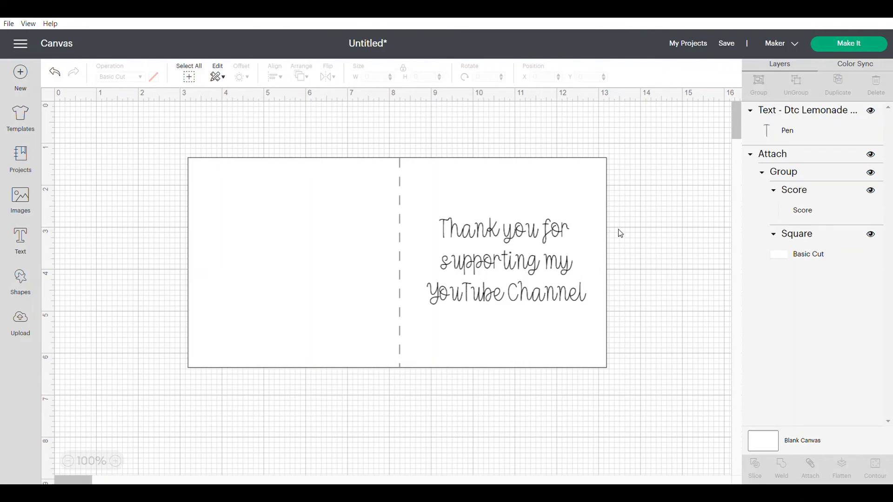
drag(637, 232, 494, 312)
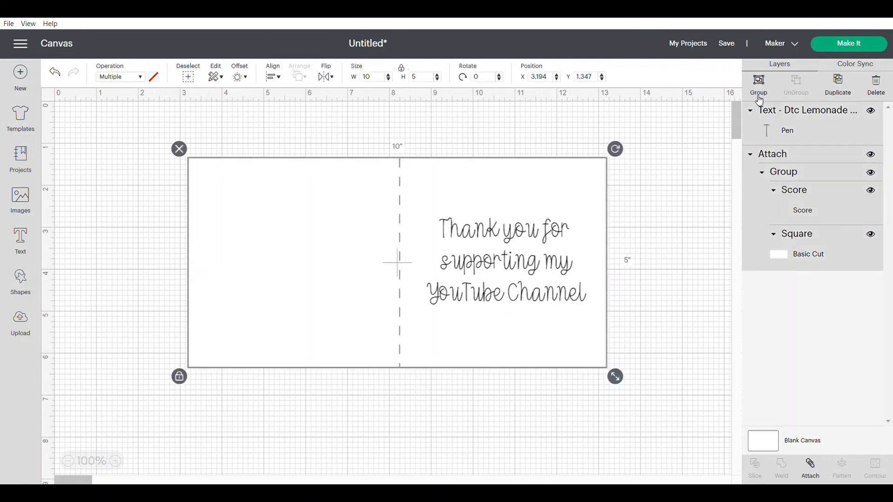
click(815, 468)
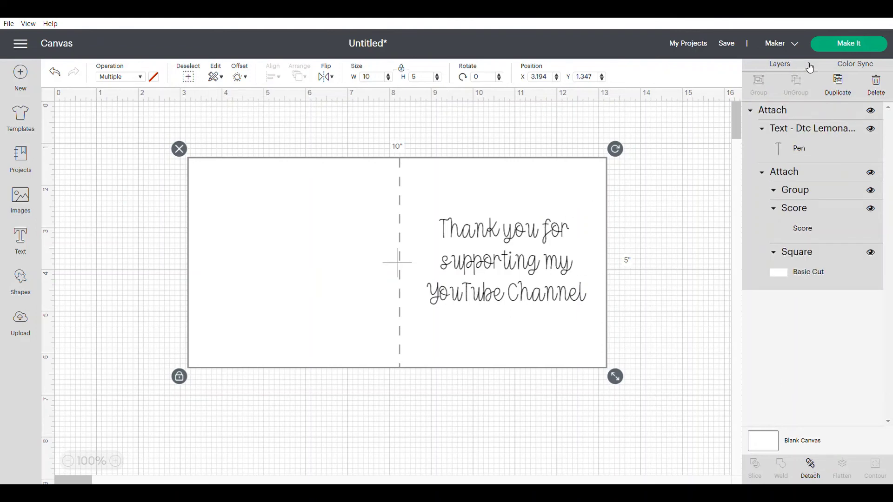
- Open Make It to show the card and pen message on one 12 × 12 in mat
click(847, 44)
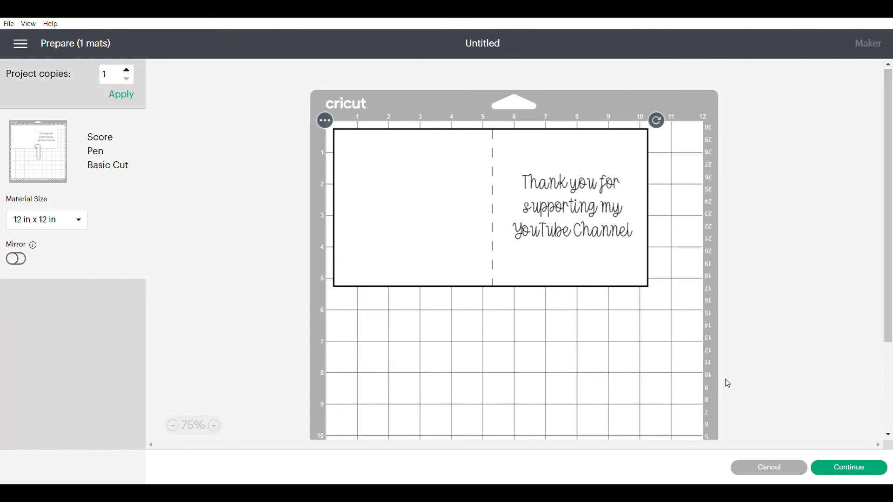
- Cancel the Prepare screen to return to the canvas
click(778, 466)
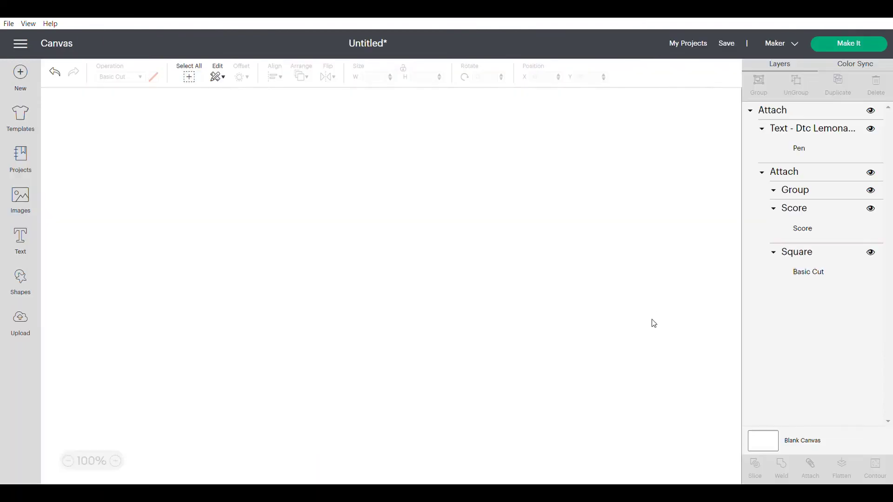